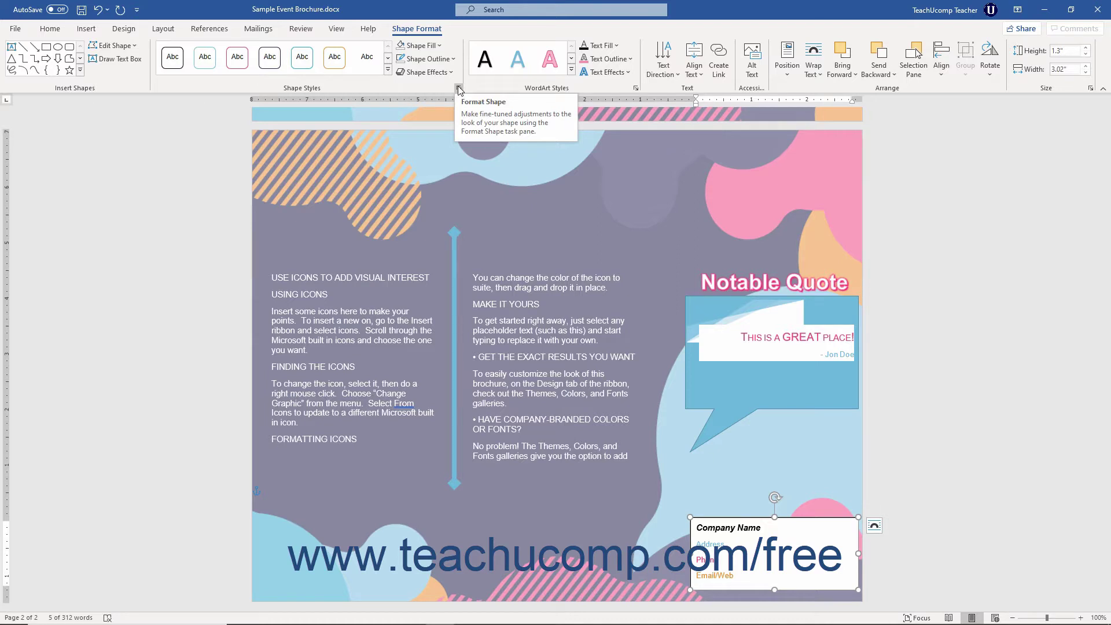
- Open shape formatting for the Company Name box and show its Text Options fill and outline settings
{"action": "left_click", "coordinate": [459, 89]}
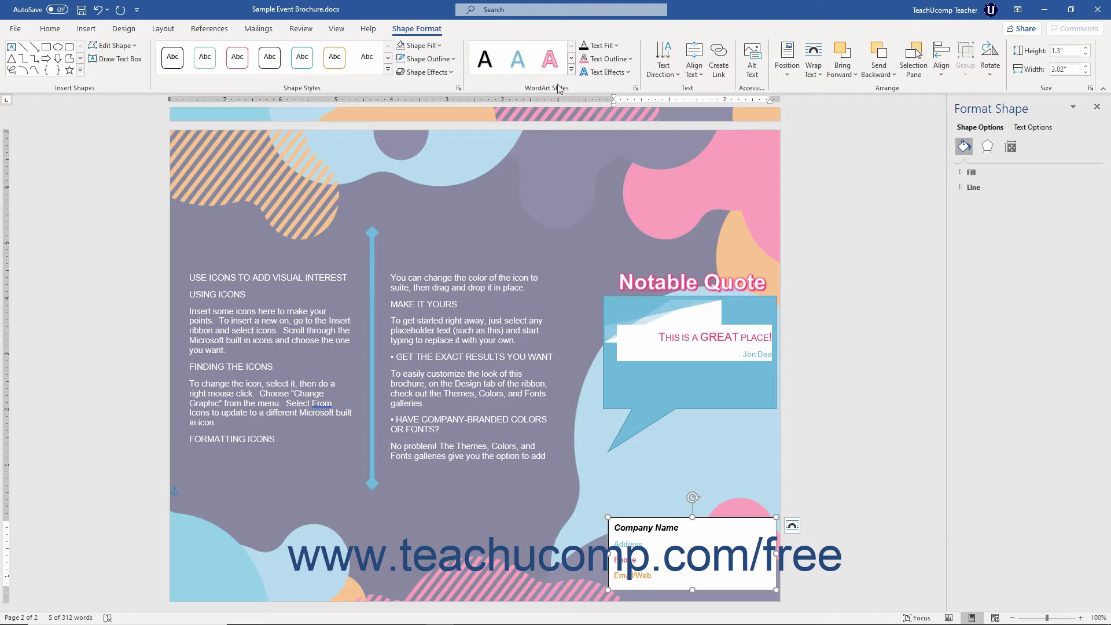
{"action": "left_click", "coordinate": [964, 147]}
{"action": "left_click", "coordinate": [1028, 129]}
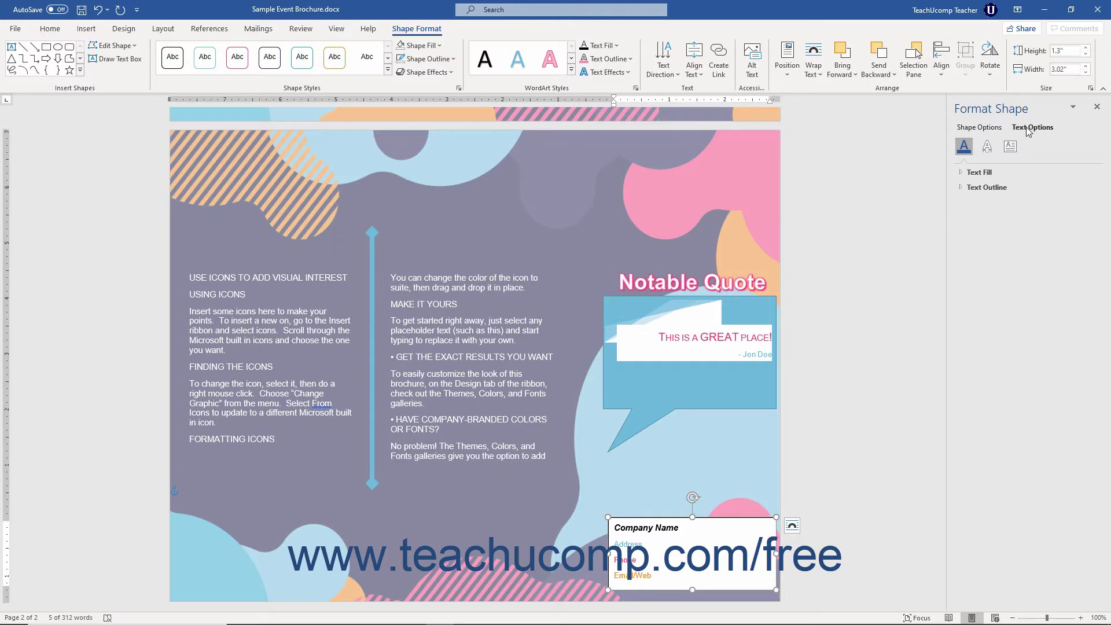
- Apply an Inner shadow preset to the Company Name box from Shape Options > Effects > Shadow
{"action": "left_click", "coordinate": [995, 128]}
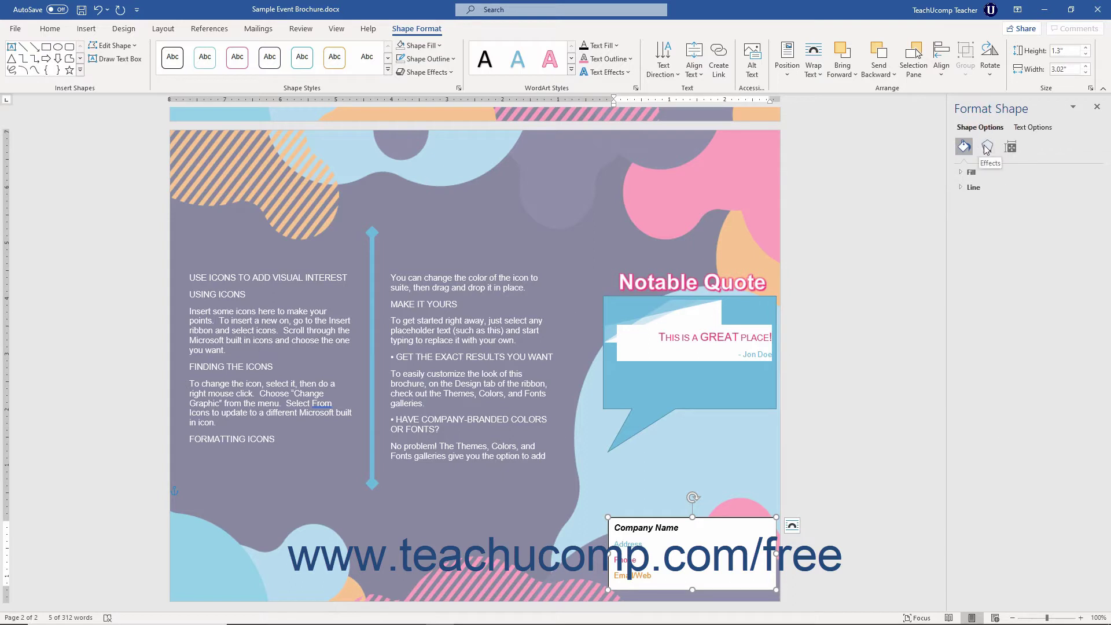
{"action": "left_click", "coordinate": [984, 146]}
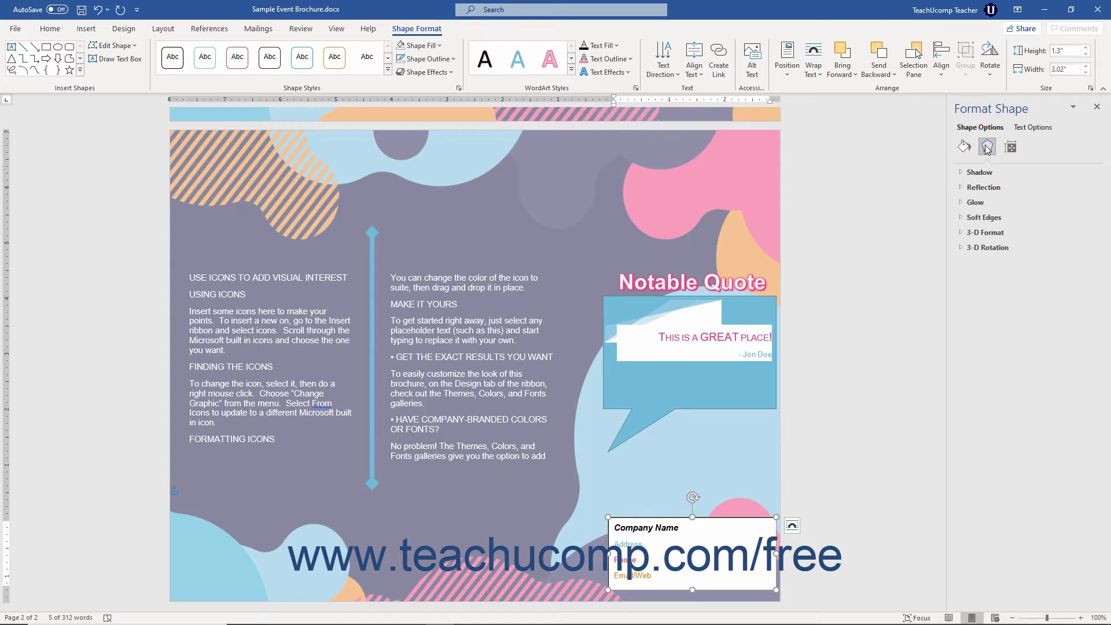
{"action": "left_click", "coordinate": [973, 172]}
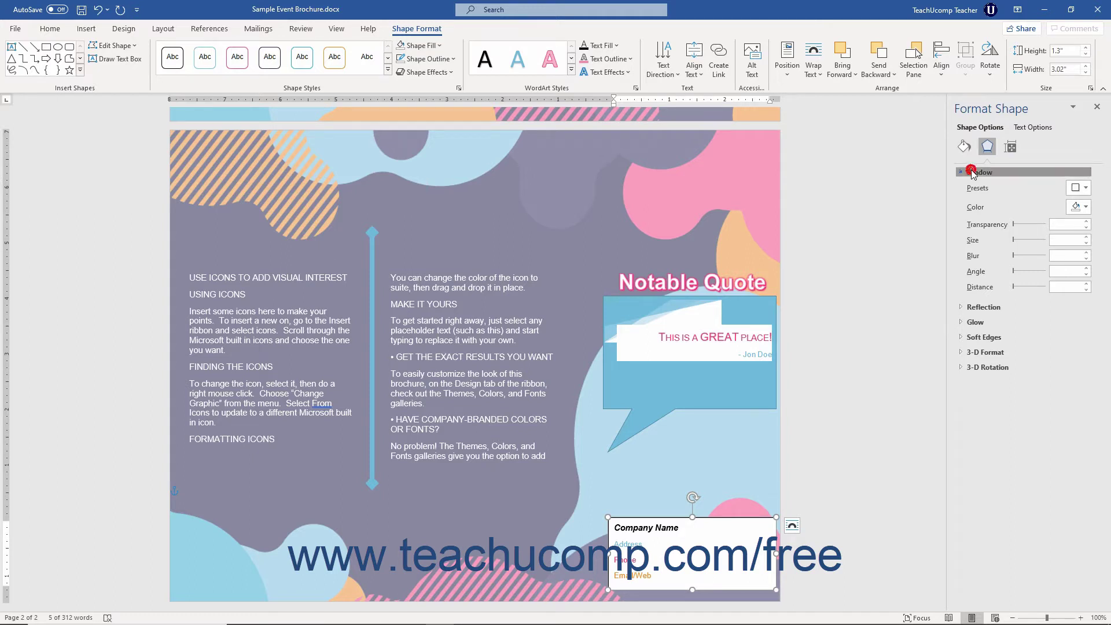
{"action": "left_click", "coordinate": [973, 172]}
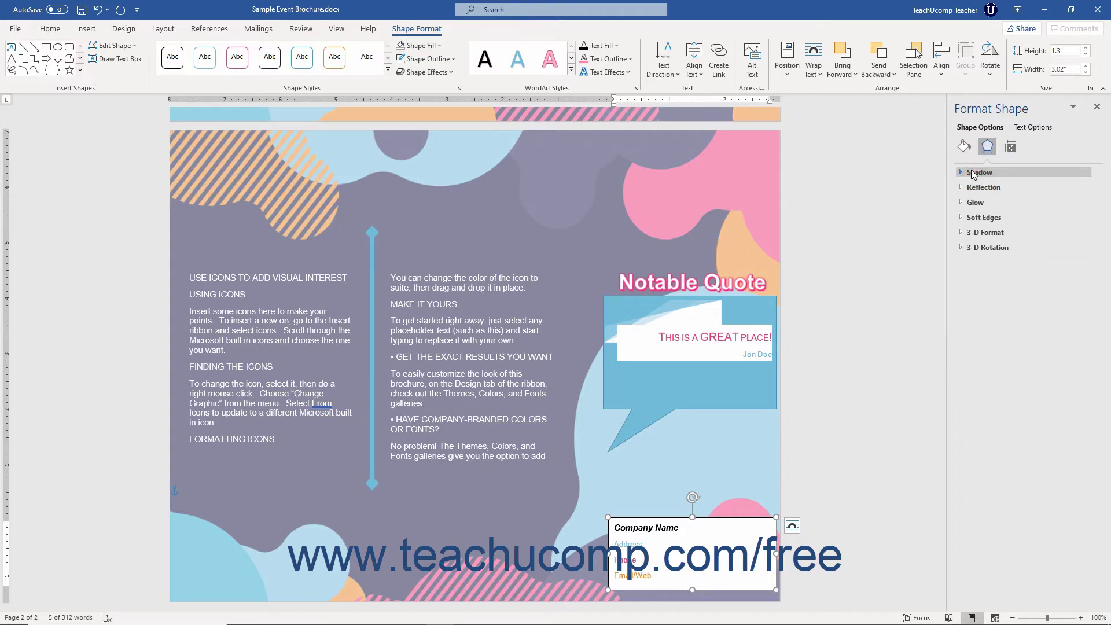
{"action": "left_click", "coordinate": [973, 173]}
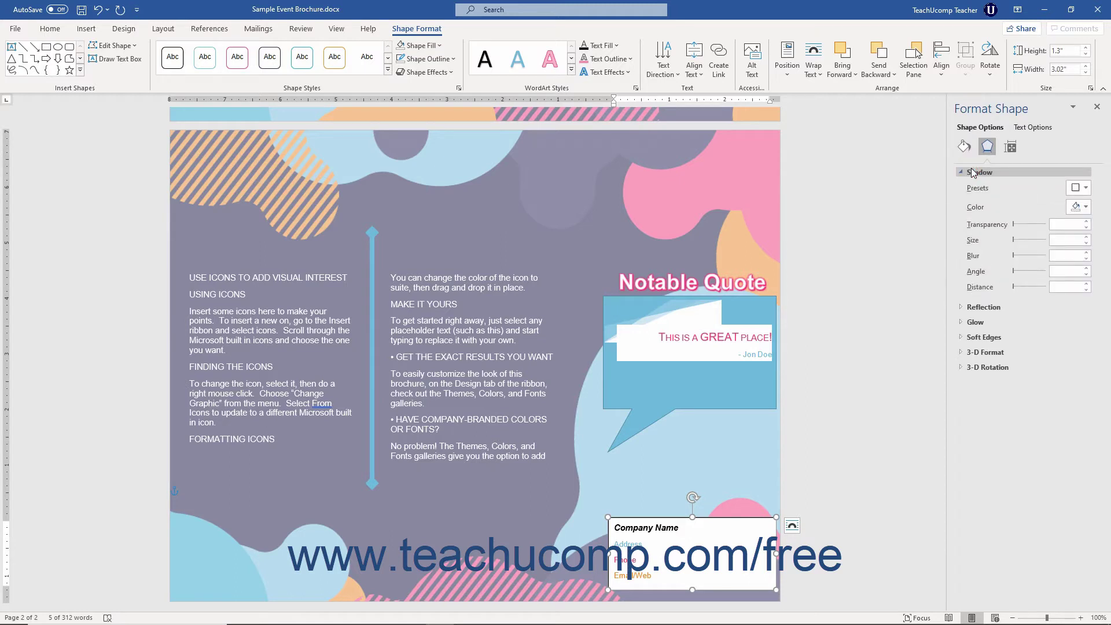
{"action": "left_click", "coordinate": [1079, 189]}
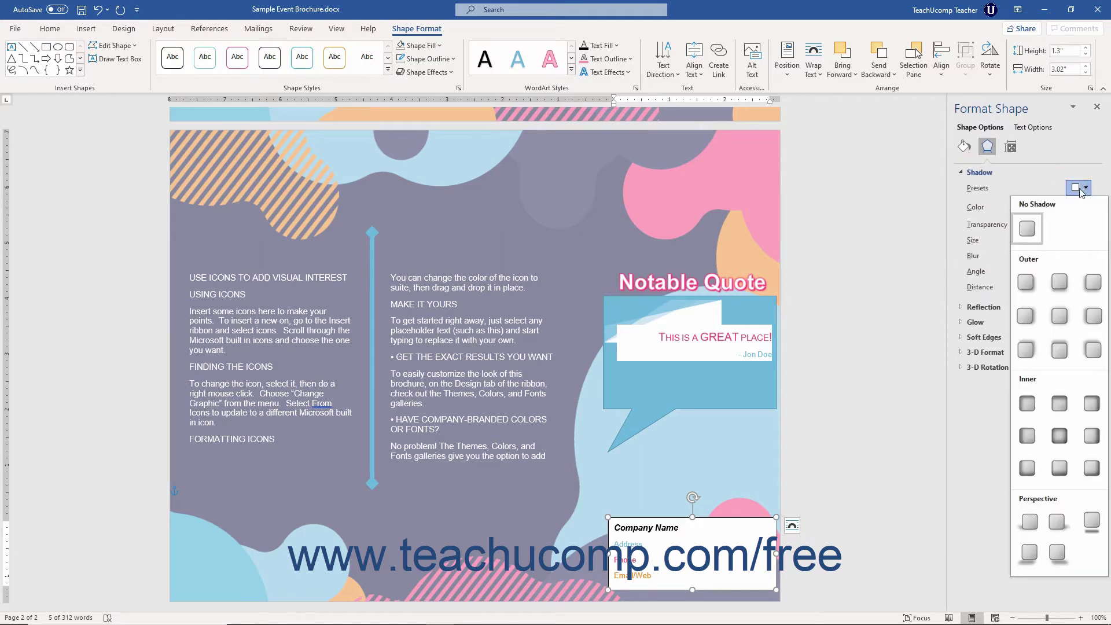
{"action": "left_click", "coordinate": [1035, 405]}
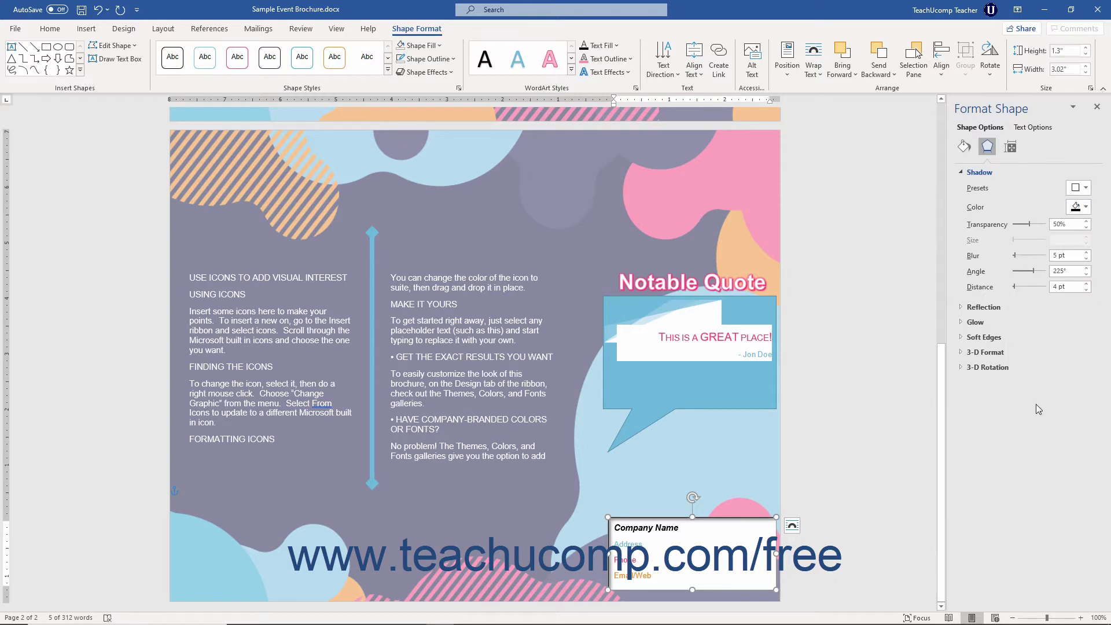
- Undo the inner shadow and display the Fill & Line settings
{"action": "left_click", "coordinate": [99, 10]}
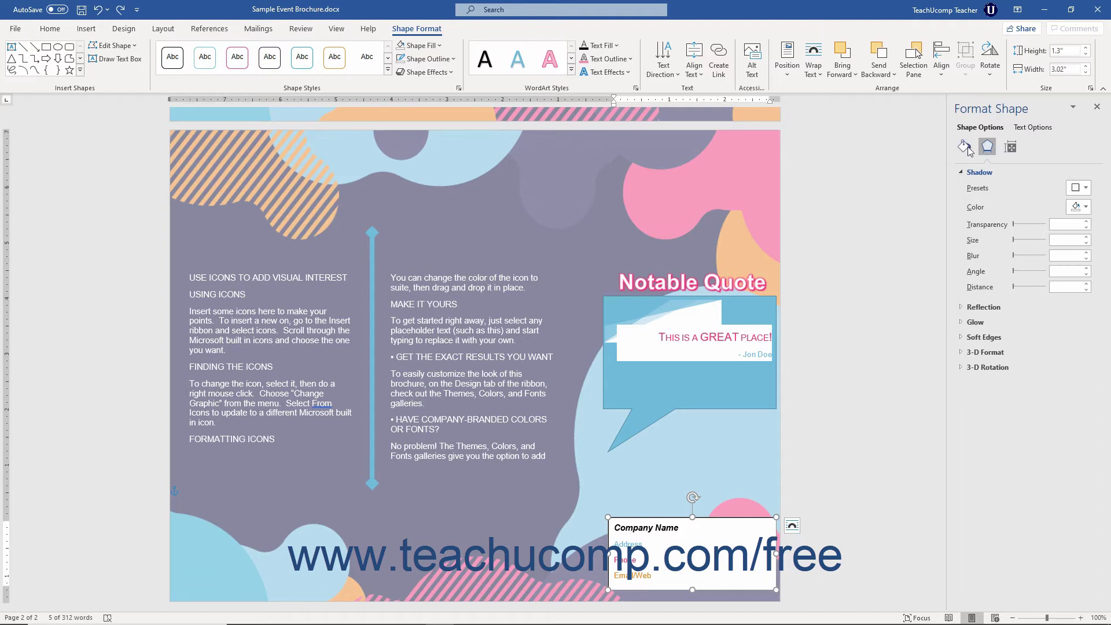
{"action": "left_click", "coordinate": [964, 147]}
- Set the Company Name box's vertical alignment to Top under Layout & Properties > Text Box
{"action": "left_click", "coordinate": [987, 147]}
{"action": "left_click", "coordinate": [975, 171]}
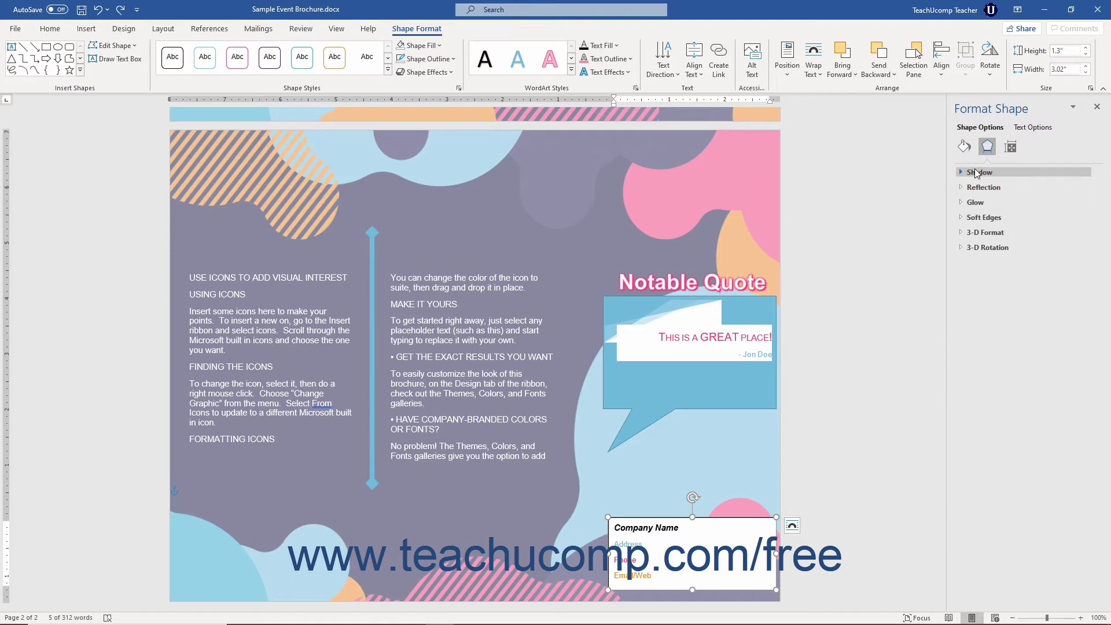
{"action": "left_click", "coordinate": [1011, 147]}
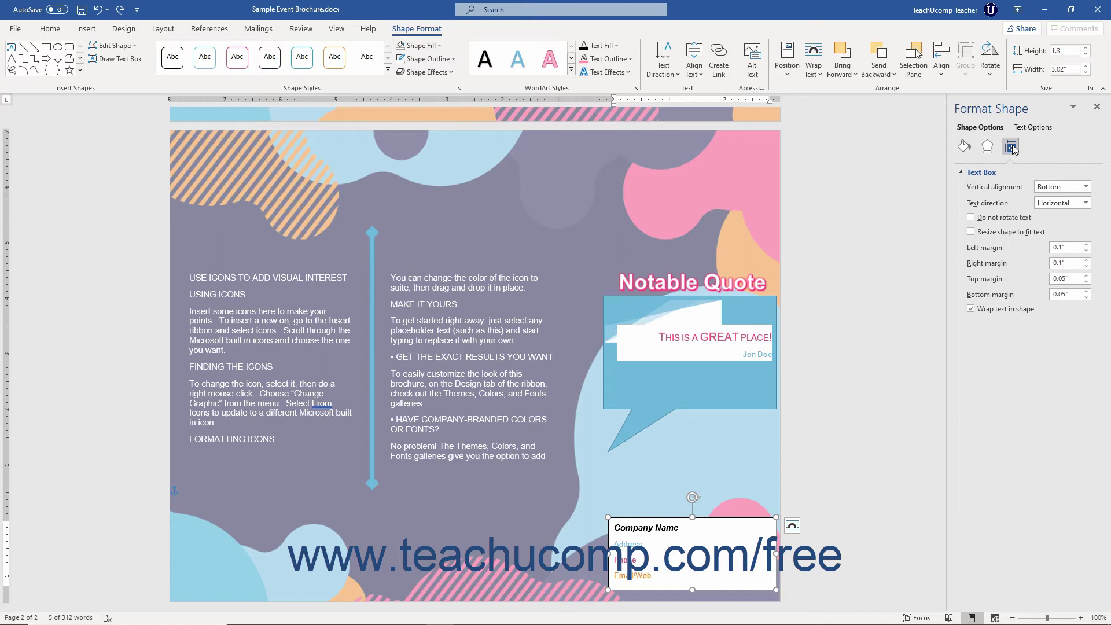
{"action": "left_click", "coordinate": [996, 172]}
{"action": "left_click", "coordinate": [995, 172]}
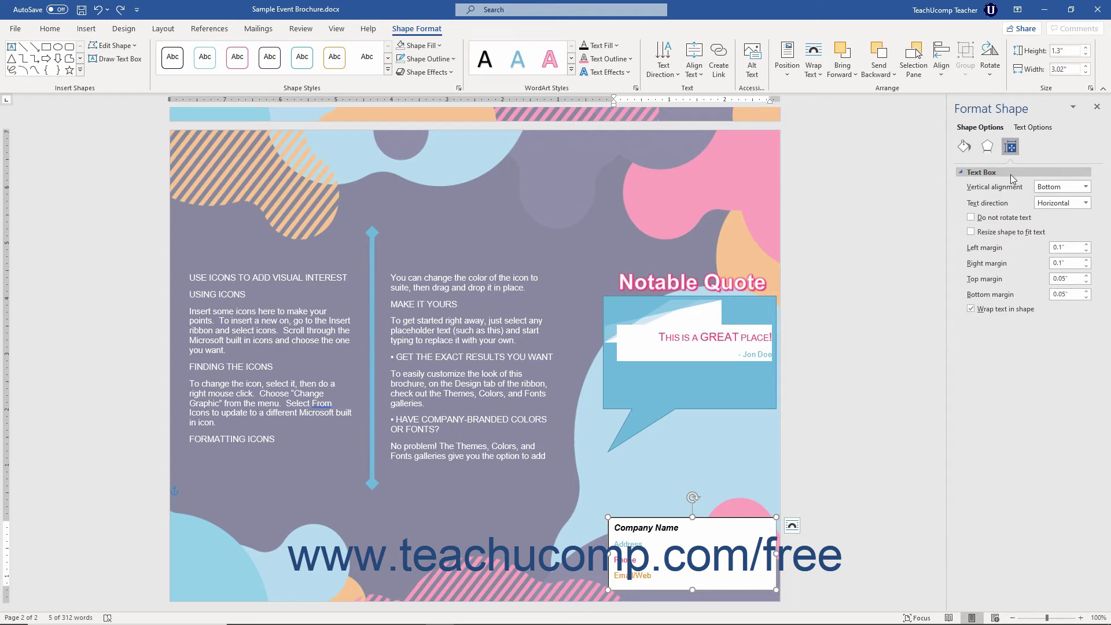
{"action": "left_click", "coordinate": [1068, 187]}
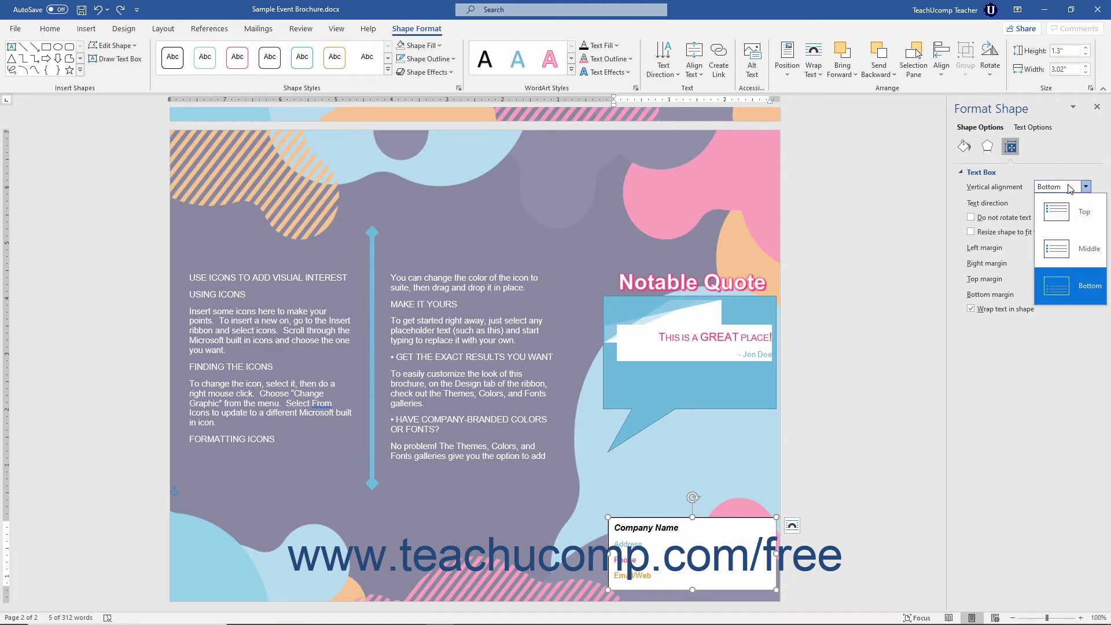
{"action": "left_click", "coordinate": [1071, 219]}
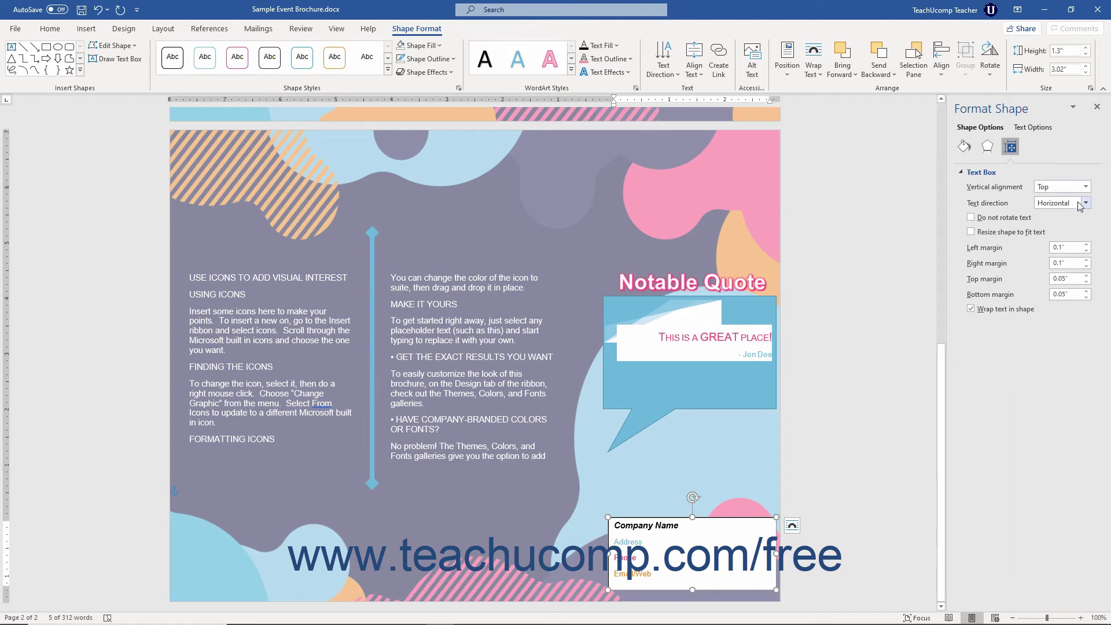
- Keep text direction Horizontal and leave Do not rotate text unchecked
{"action": "left_click", "coordinate": [1084, 203]}
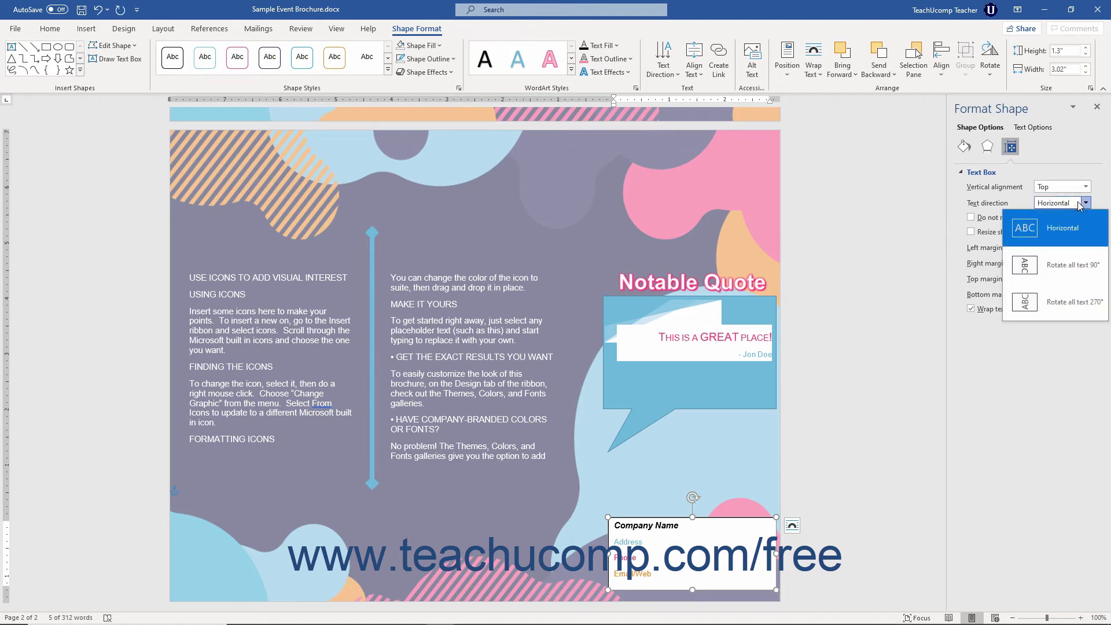
{"action": "left_click", "coordinate": [1080, 204]}
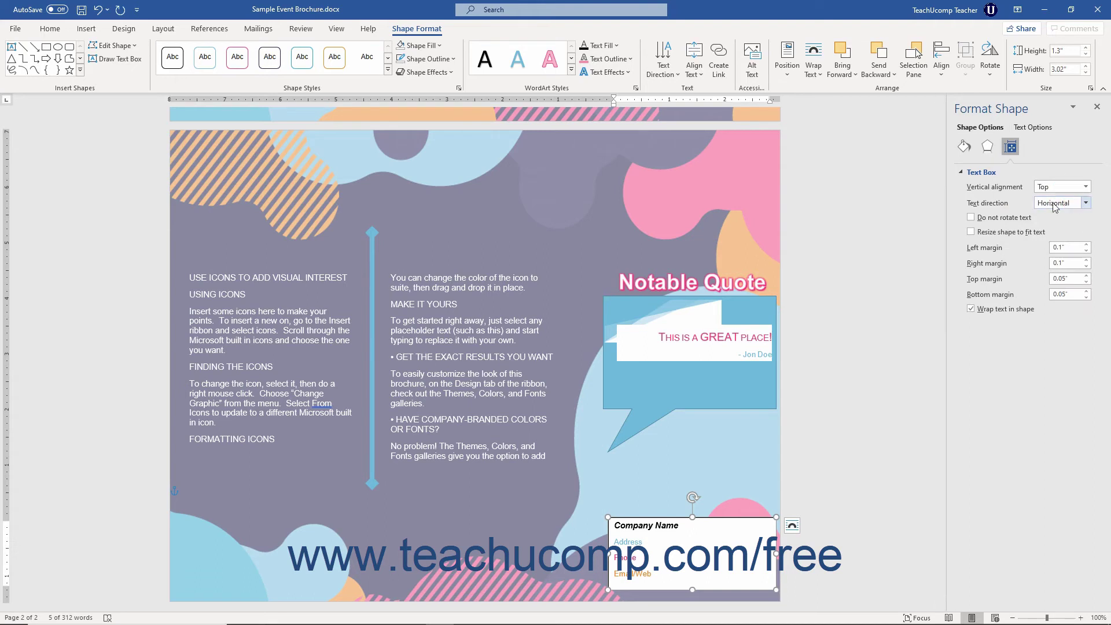
{"action": "left_click", "coordinate": [1029, 218]}
{"action": "left_click", "coordinate": [1029, 218]}
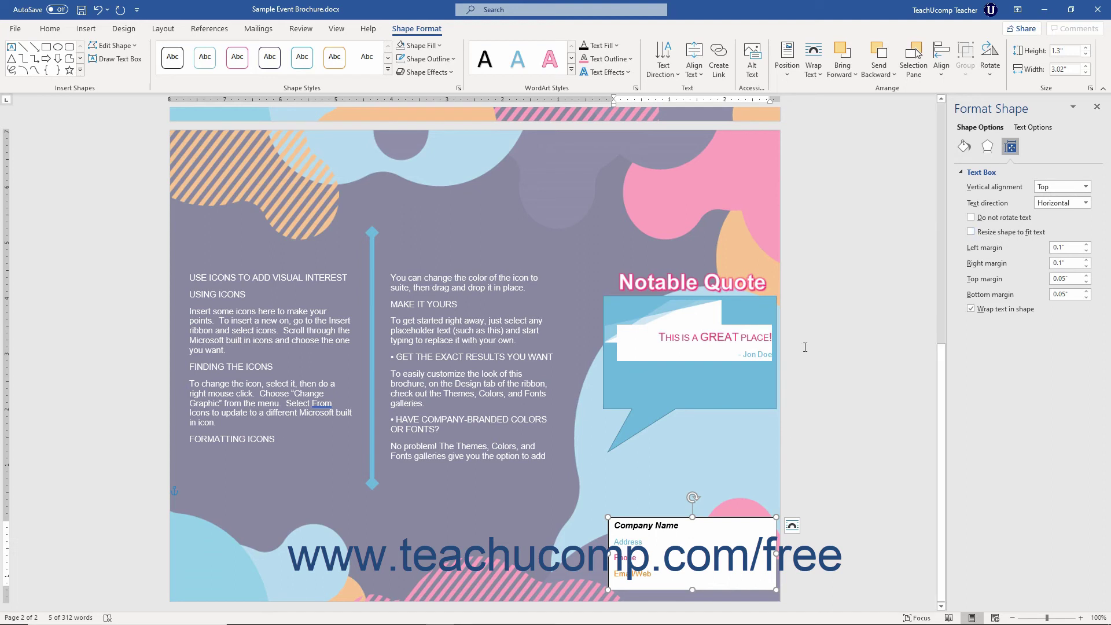
- Select the quote text box and raise its right margin to 0.2"
{"action": "left_click", "coordinate": [732, 355]}
{"action": "triple_click", "coordinate": [731, 355]}
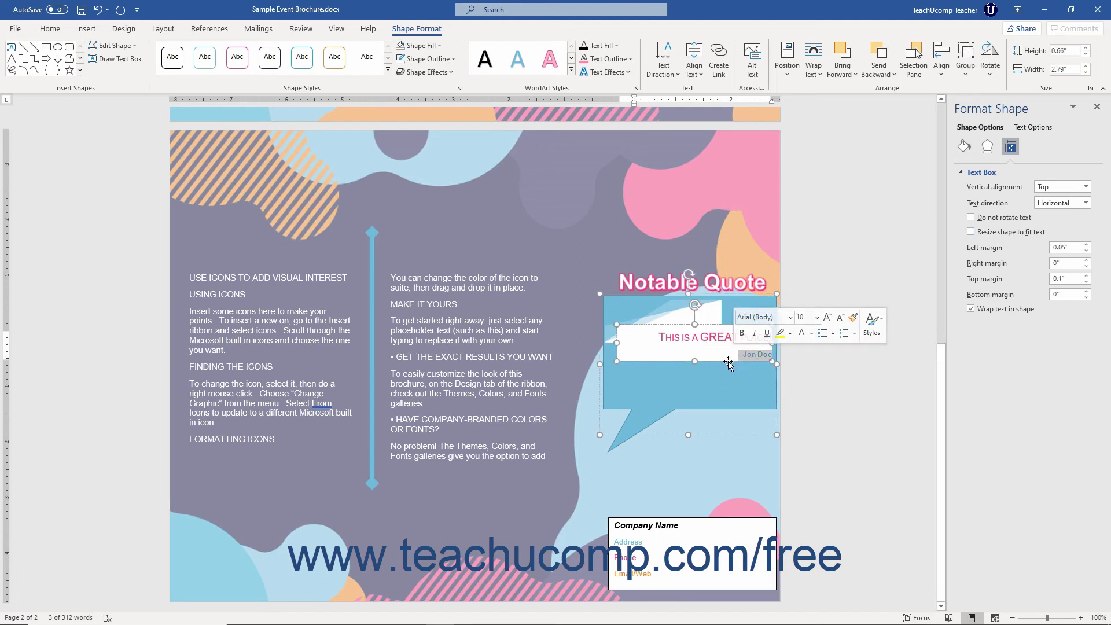
{"action": "left_click", "coordinate": [728, 363]}
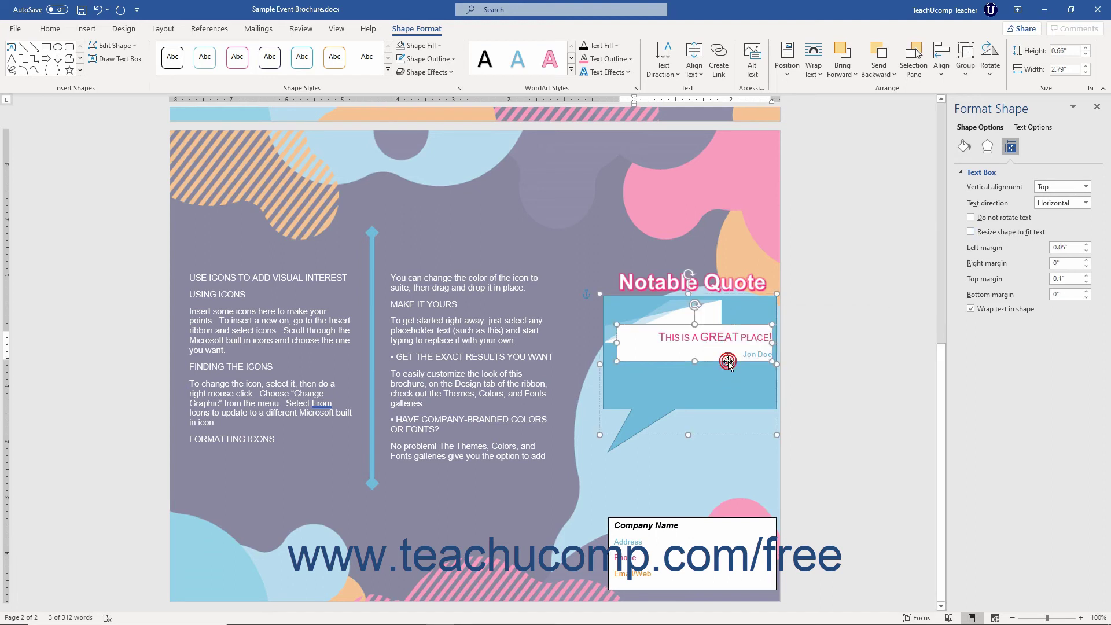
{"action": "left_click", "coordinate": [1086, 260]}
{"action": "left_click", "coordinate": [1085, 260]}
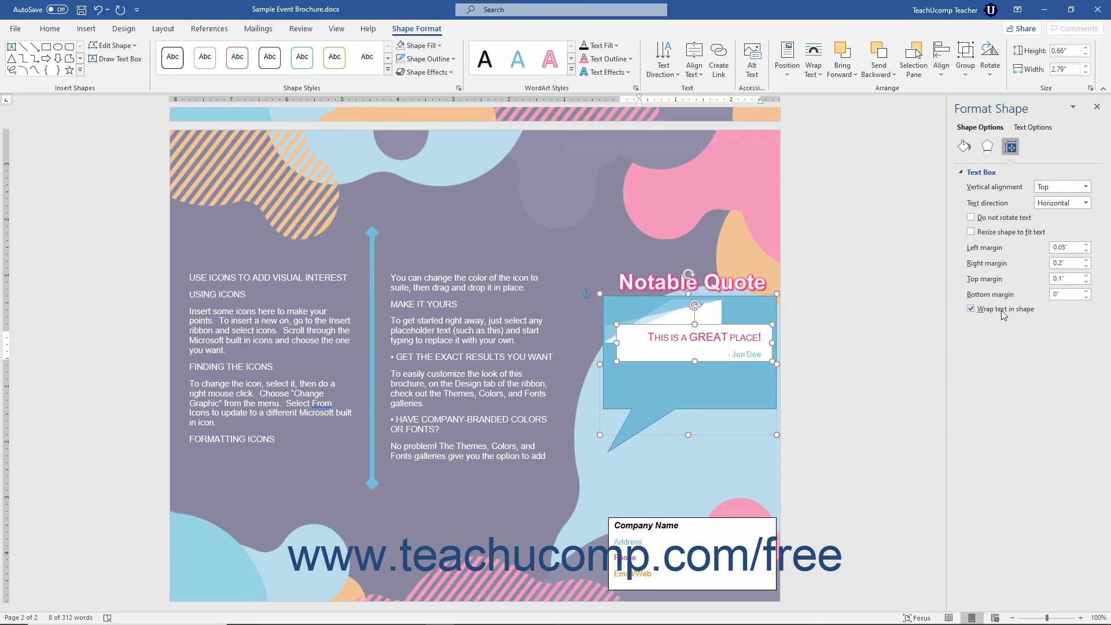
- Close the Format Shape pane and deselect the shape to view the brochure page
{"action": "left_click", "coordinate": [1099, 109]}
{"action": "left_click", "coordinate": [1013, 166]}
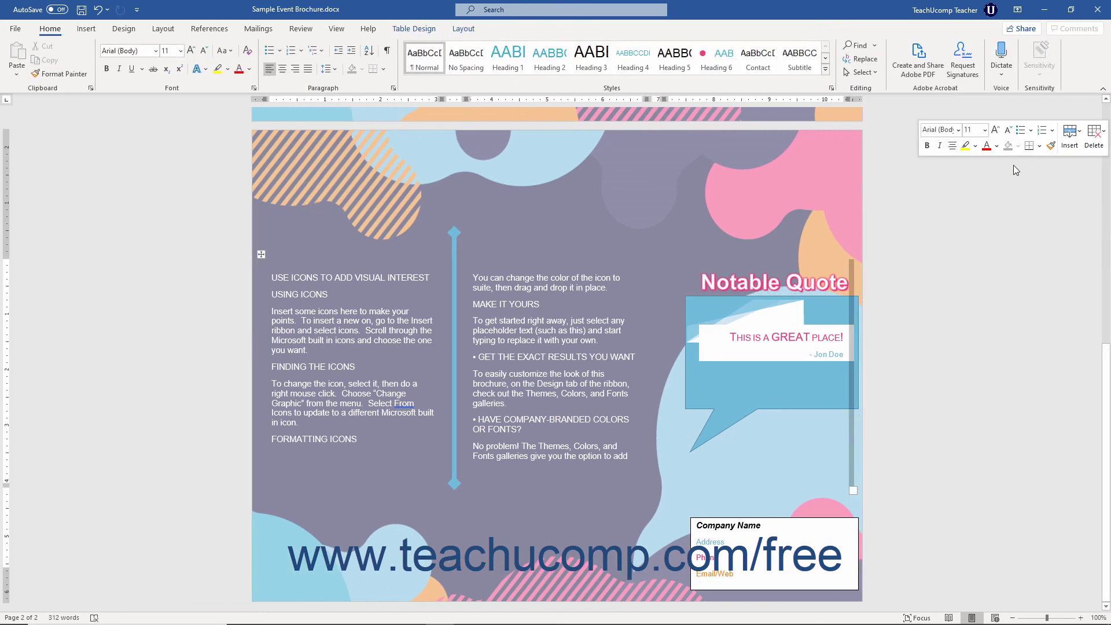